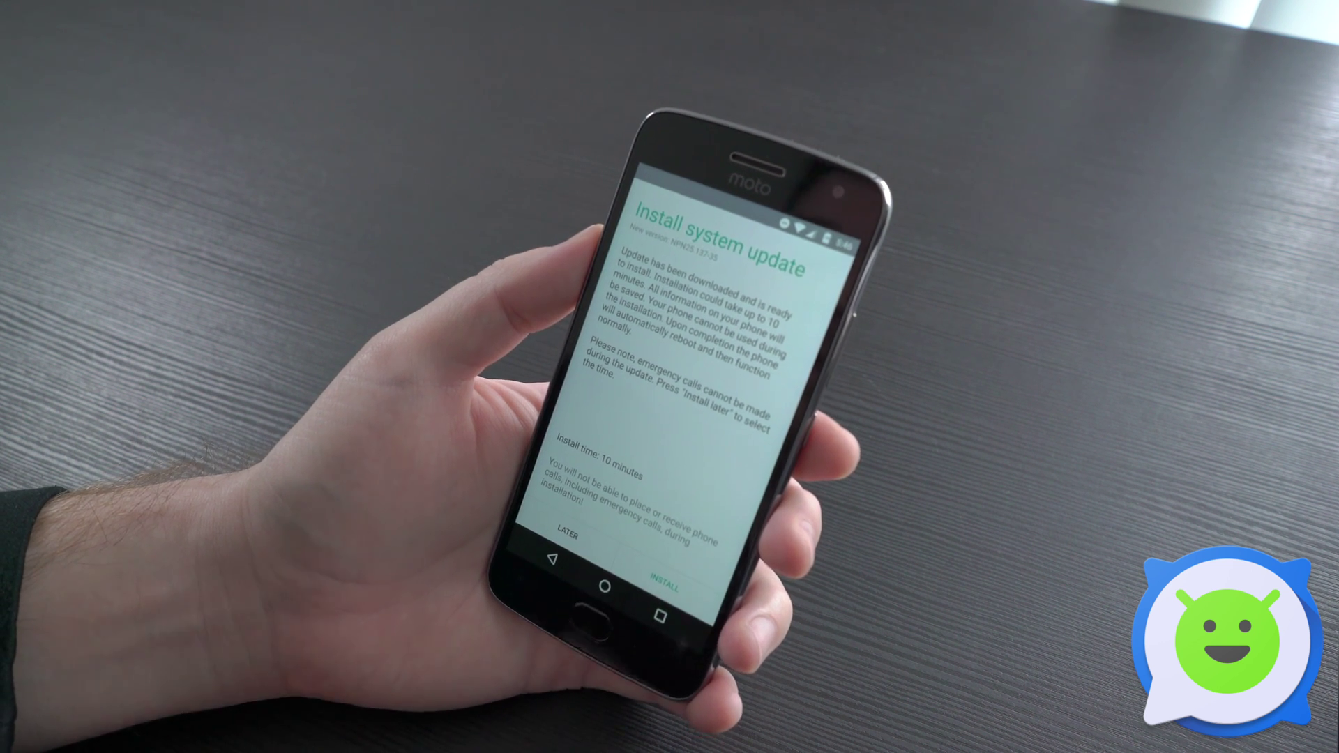
Accept the downloaded system update installation so the 10-second restart countdown begins.
click(666, 577)
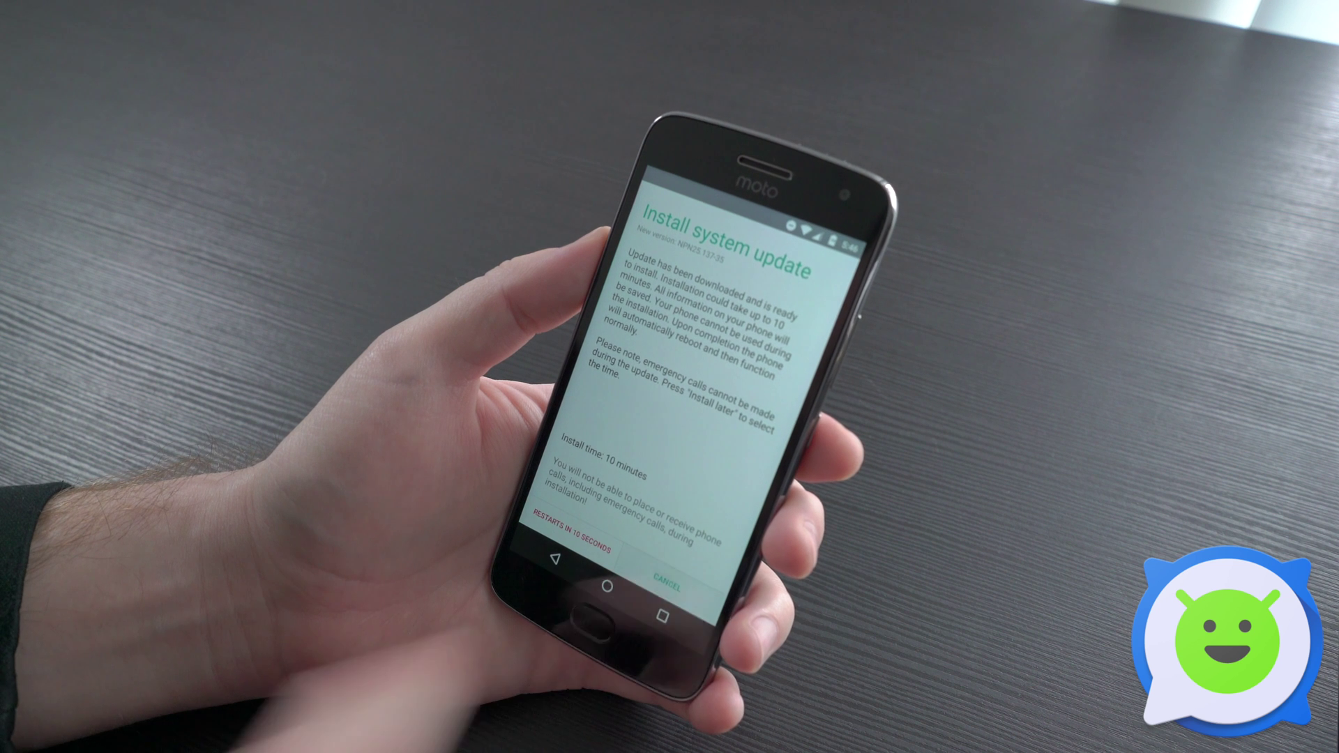